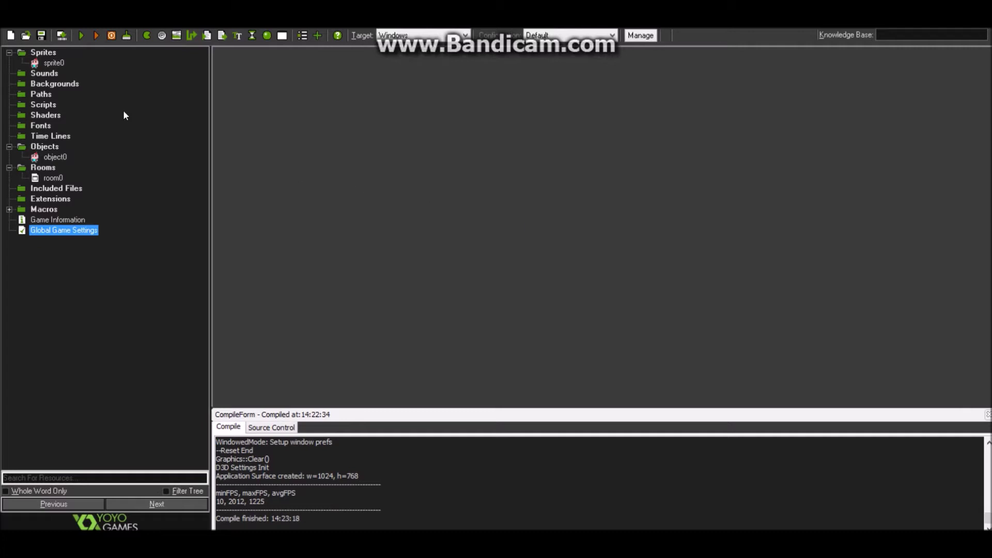
Run the game to view the sprite, then close the game window.
{"action": "left_click", "coordinate": [81, 35]}
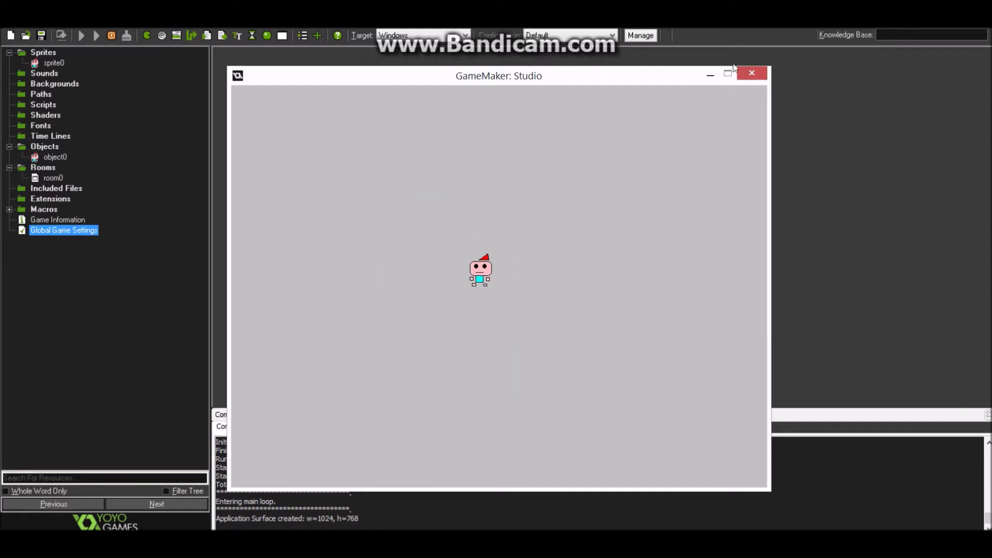
{"action": "left_click", "coordinate": [753, 76]}
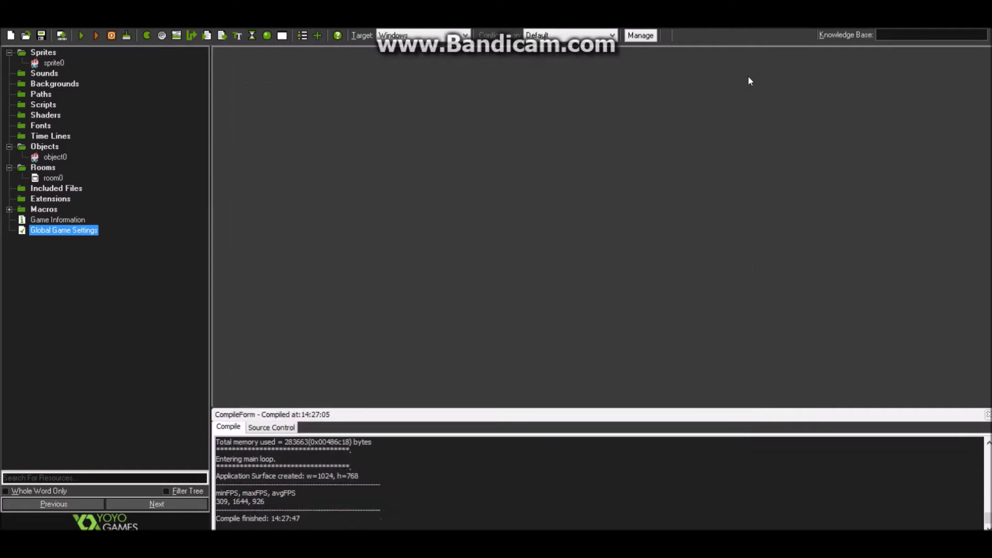
Uncheck 'Interpolate colors between pixels' in Global Game Settings' Windows tab, confirm, and rerun.
{"action": "double_click", "coordinate": [54, 233]}
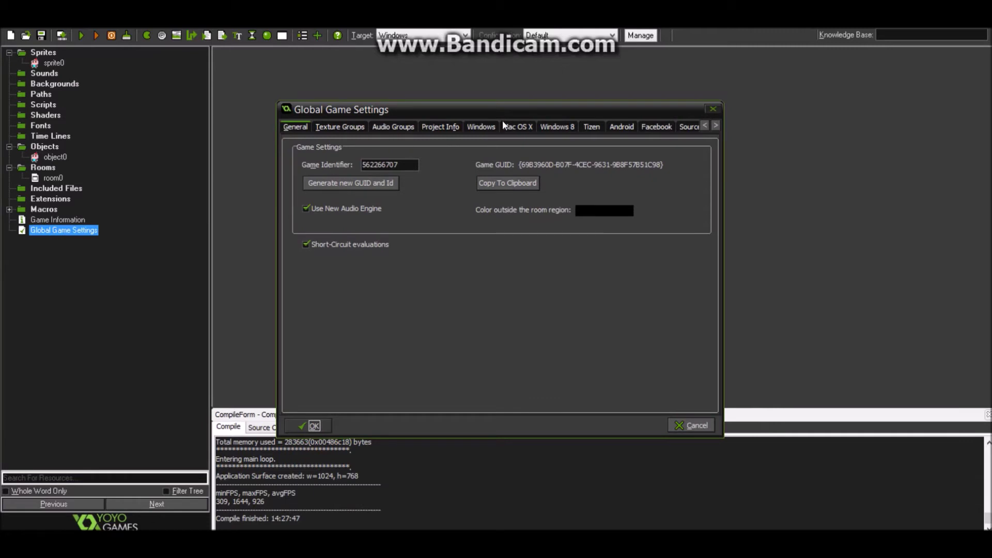
{"action": "left_click", "coordinate": [475, 129]}
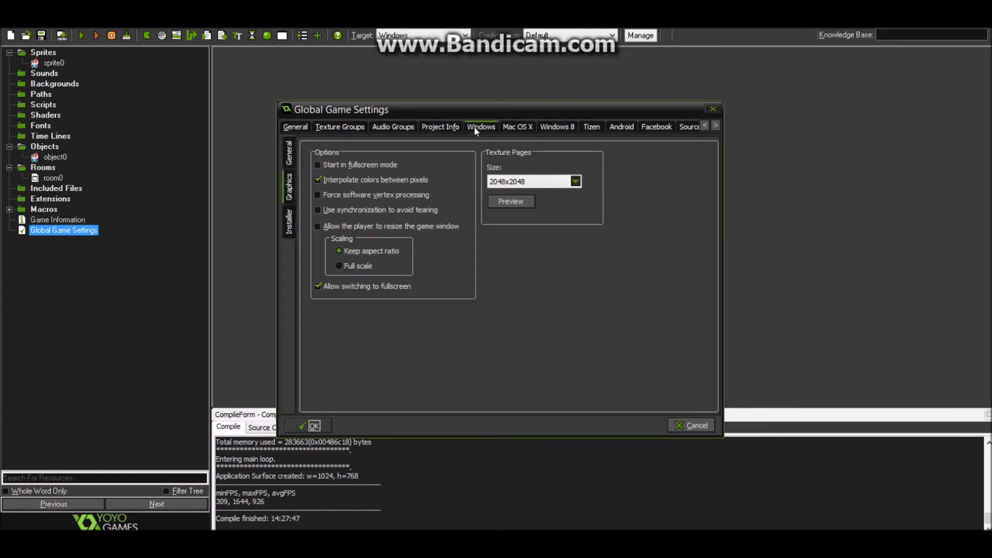
{"action": "left_click", "coordinate": [318, 179]}
{"action": "left_click", "coordinate": [320, 180]}
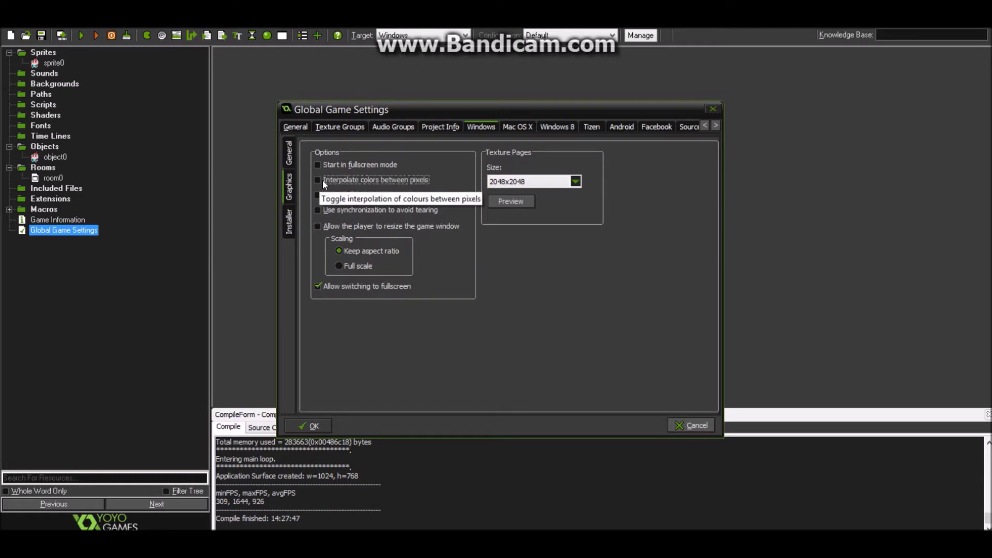
{"action": "left_click", "coordinate": [309, 424]}
{"action": "left_click", "coordinate": [86, 37]}
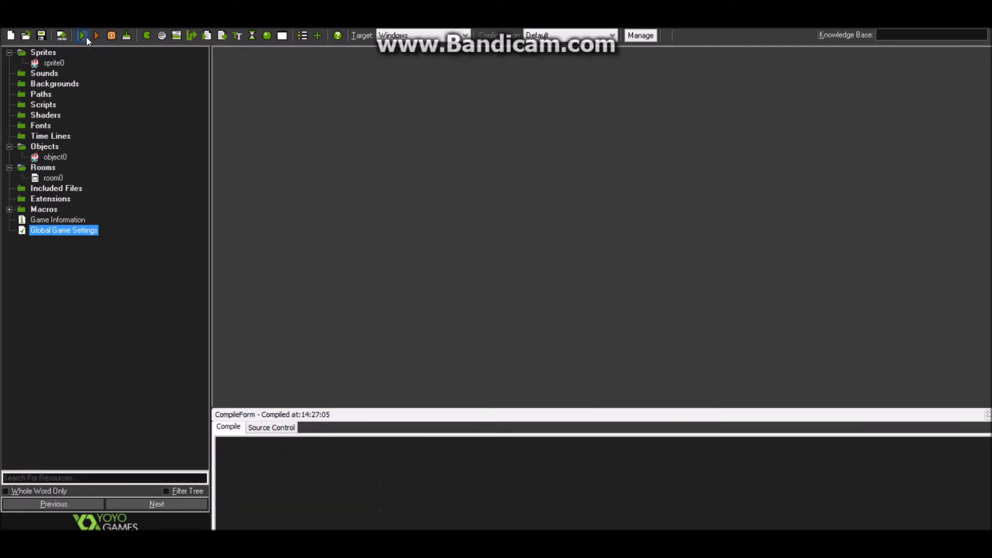